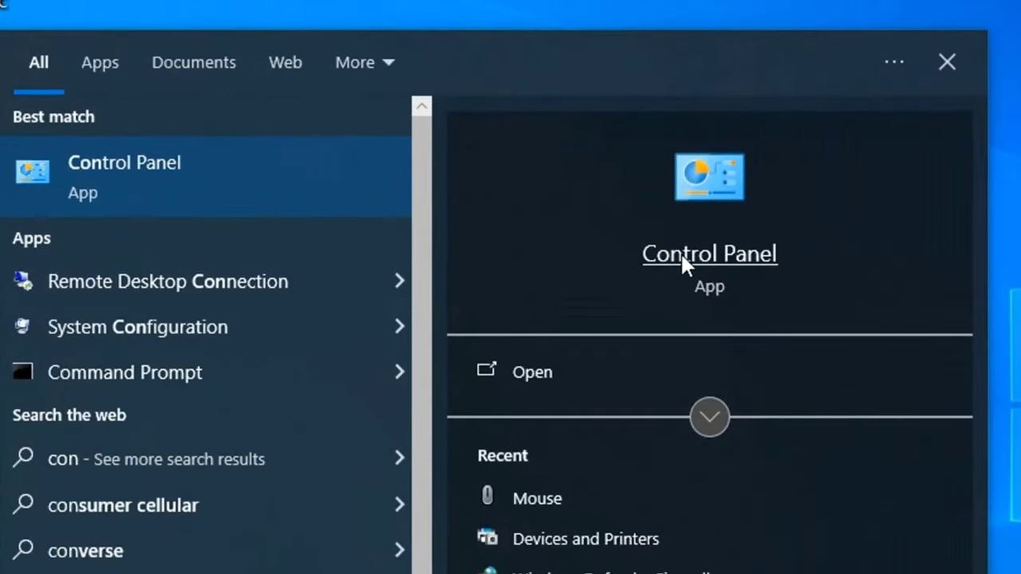
Open the Mouse settings from Control Panel and move the Mouse Properties dialog toward the middle of the screen
click(680, 253)
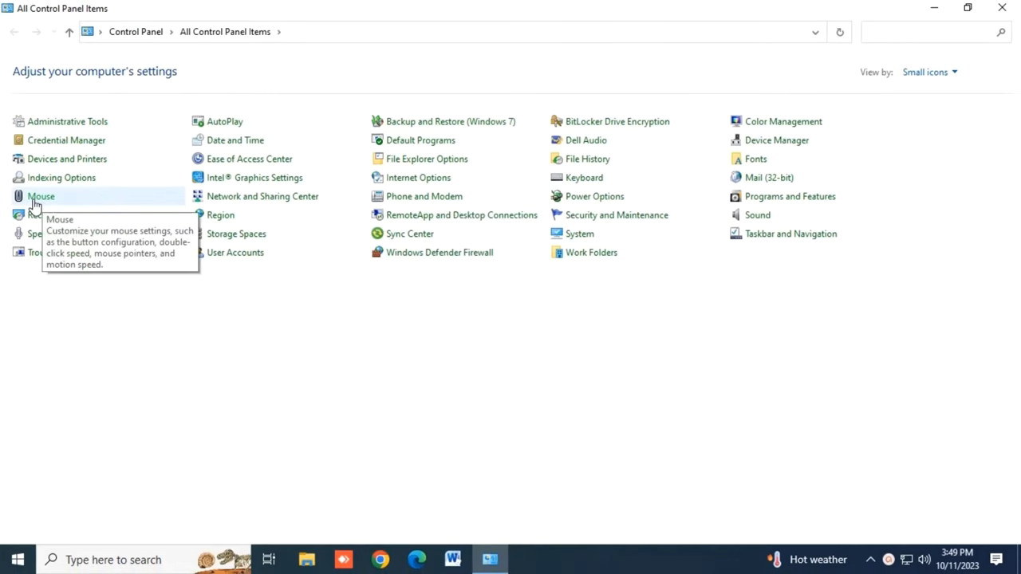
click(64, 228)
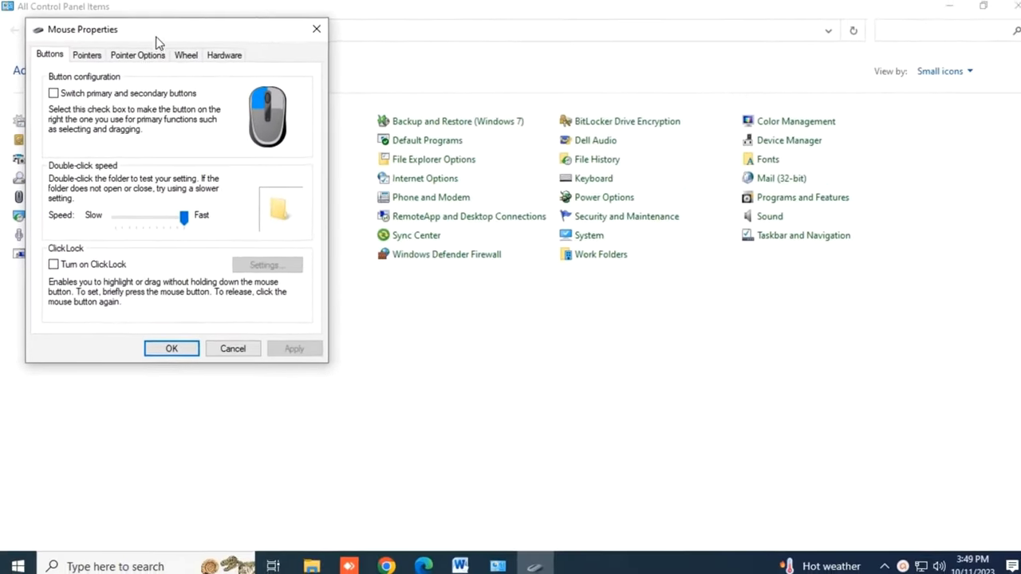
drag(154, 38, 486, 98)
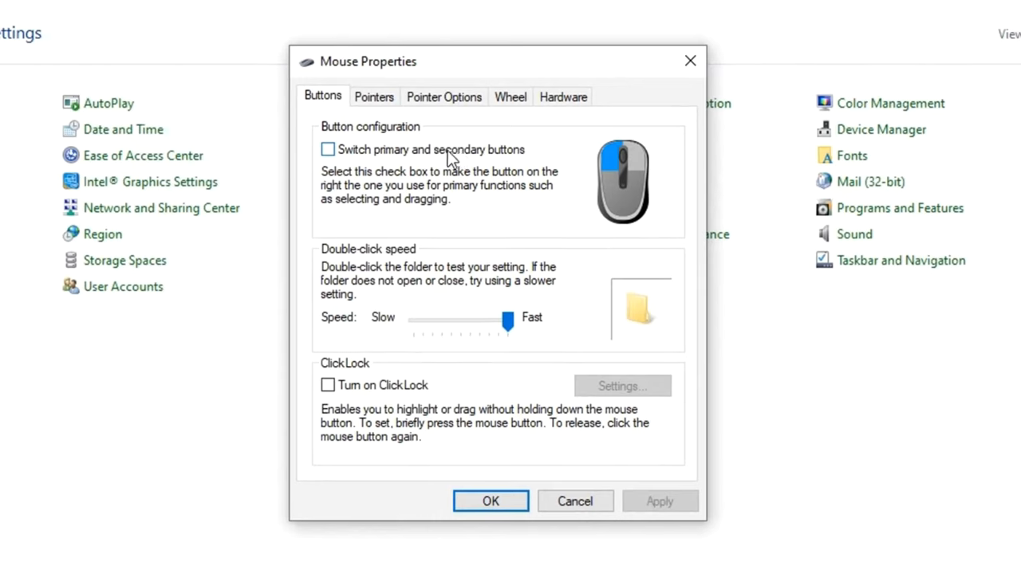
Turn on the swap of primary and secondary mouse buttons and turn it off again
click(328, 150)
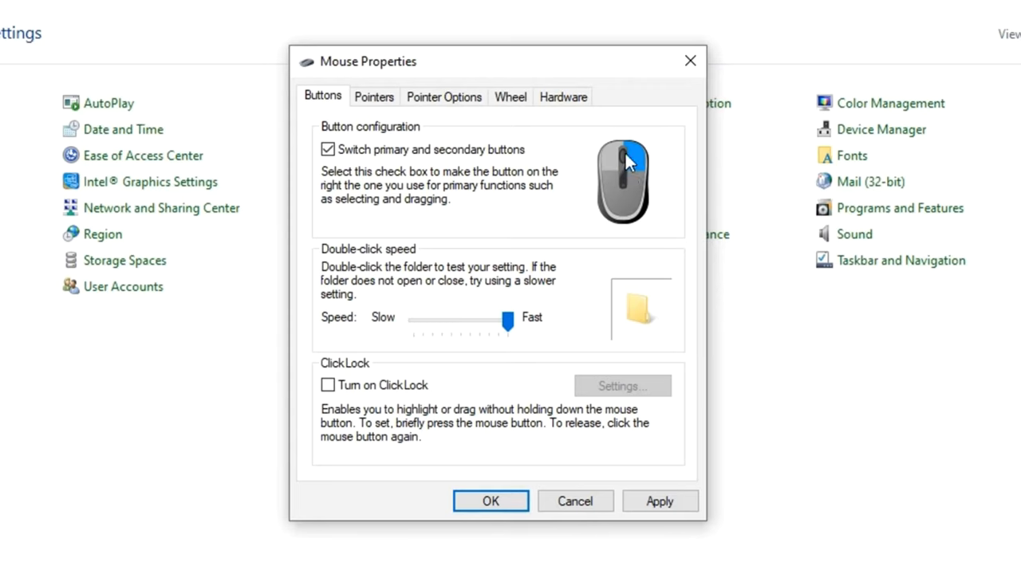
click(328, 151)
Look through the list of customizable cursors in the Windows Default pointer scheme
click(375, 97)
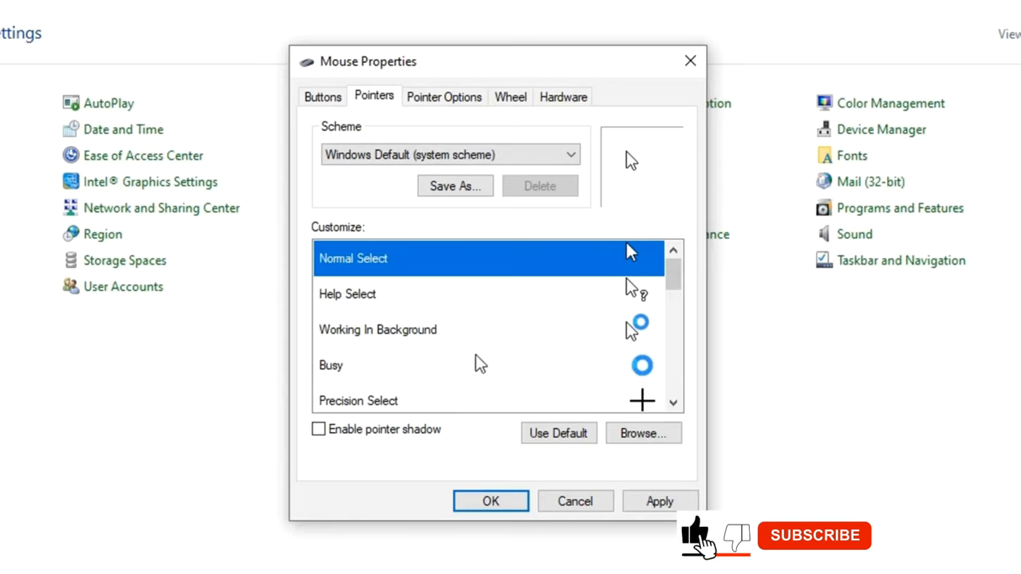
scroll(536, 360, down, 3)
scroll(538, 360, down, 3)
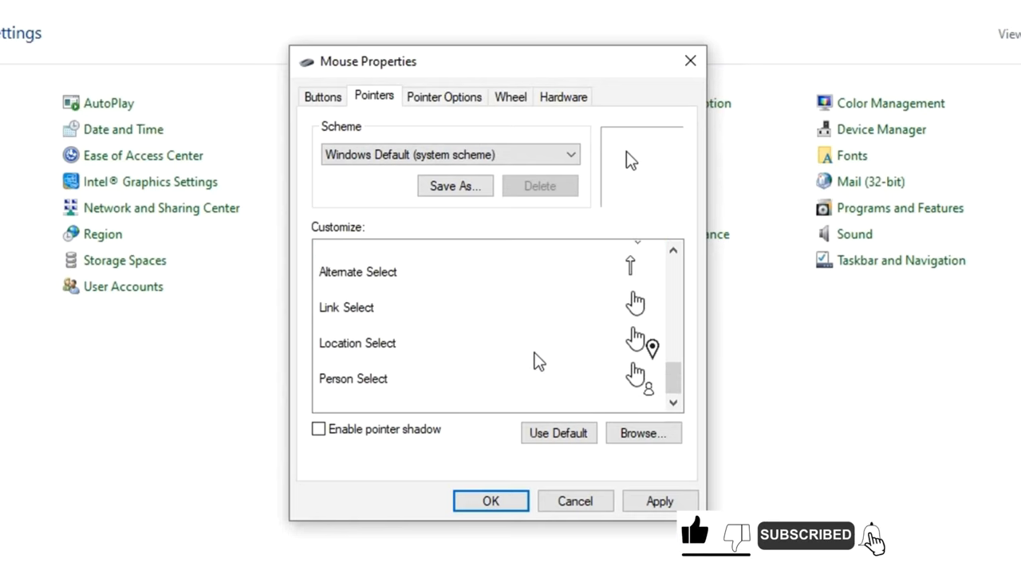
scroll(522, 370, up, 3)
scroll(523, 371, up, 5)
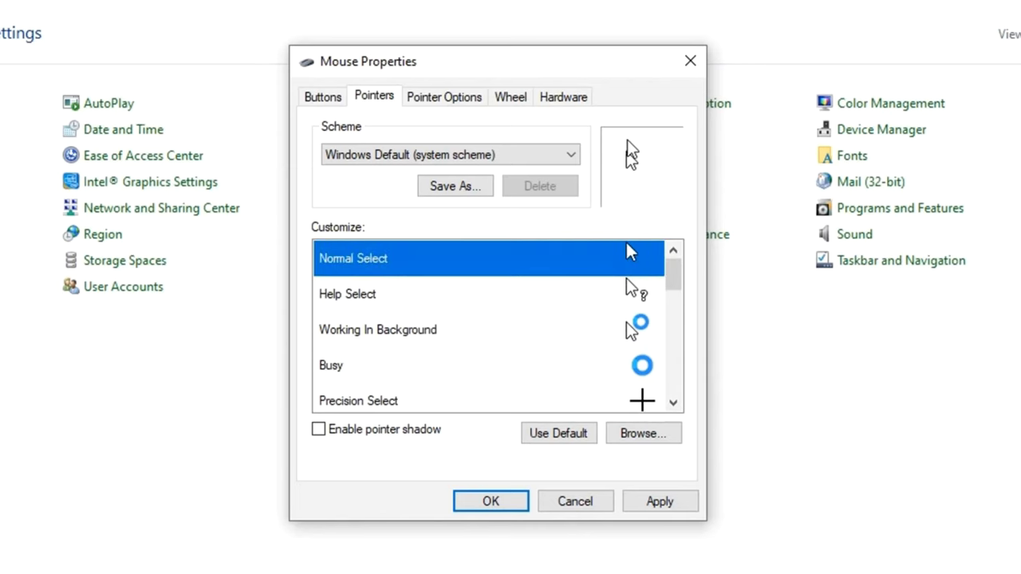
Apply the Magnified pointer scheme, followed by the Windows Black (extra large) scheme
click(437, 156)
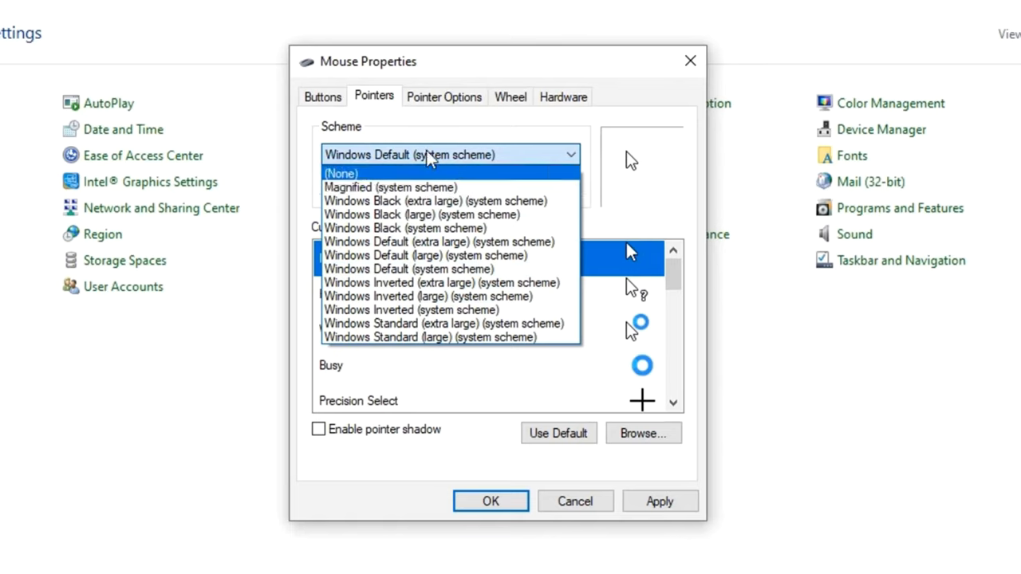
click(398, 190)
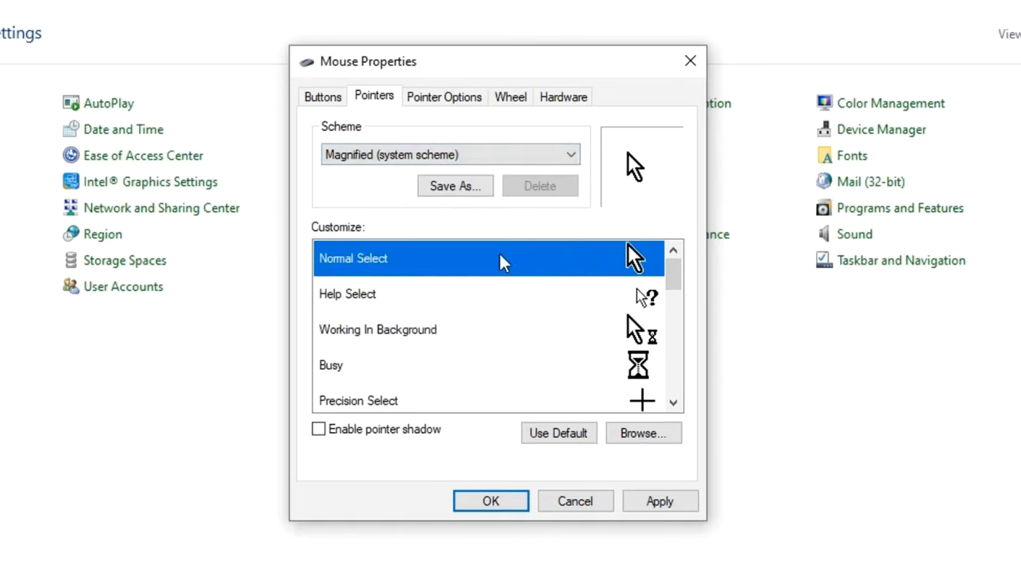
click(662, 506)
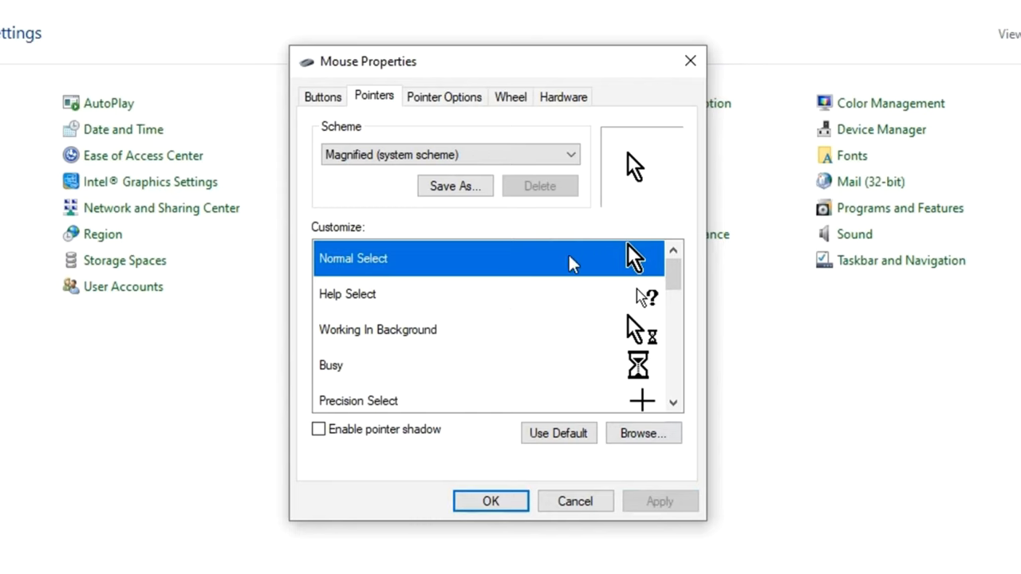
click(505, 152)
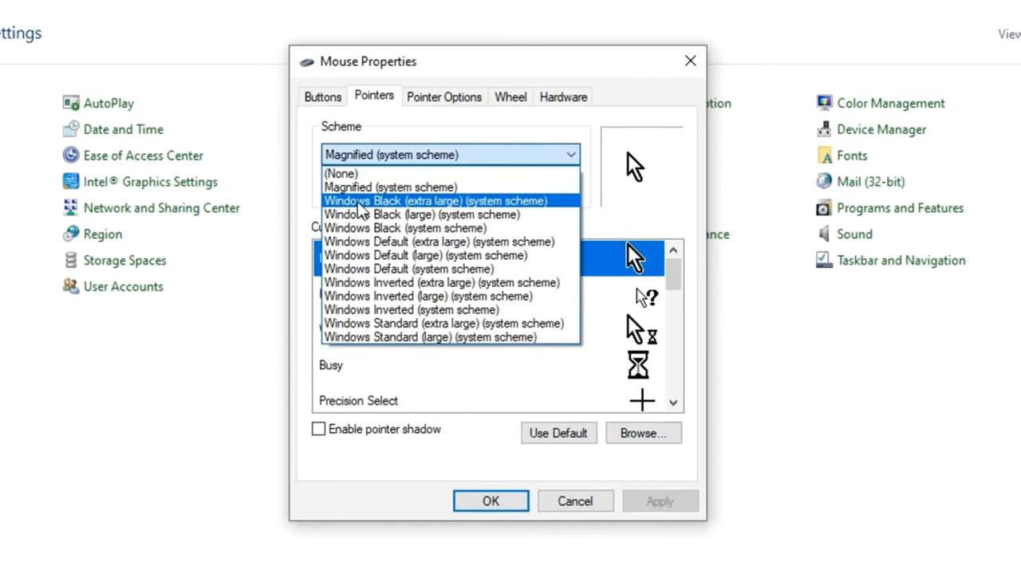
click(390, 203)
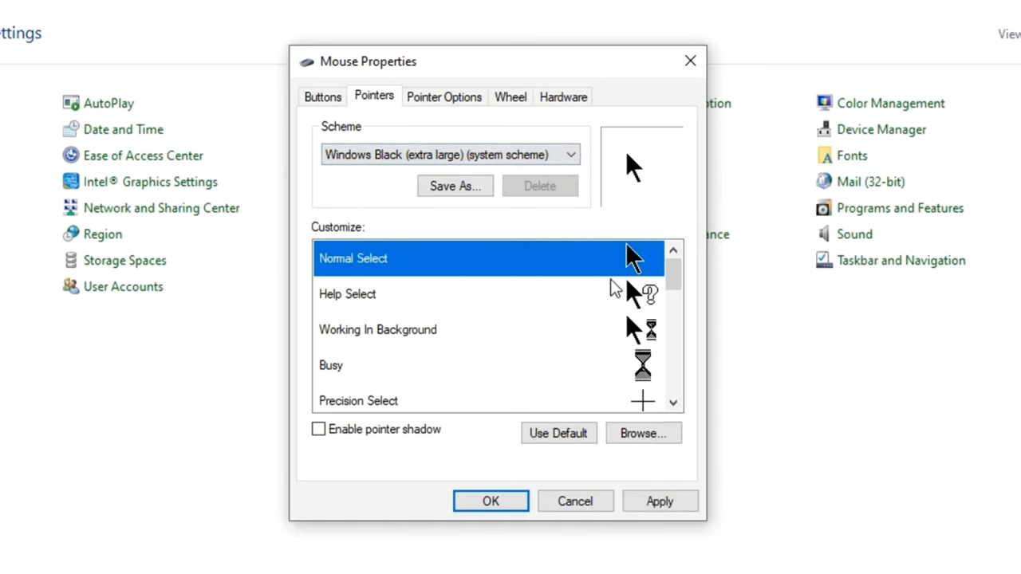
click(663, 502)
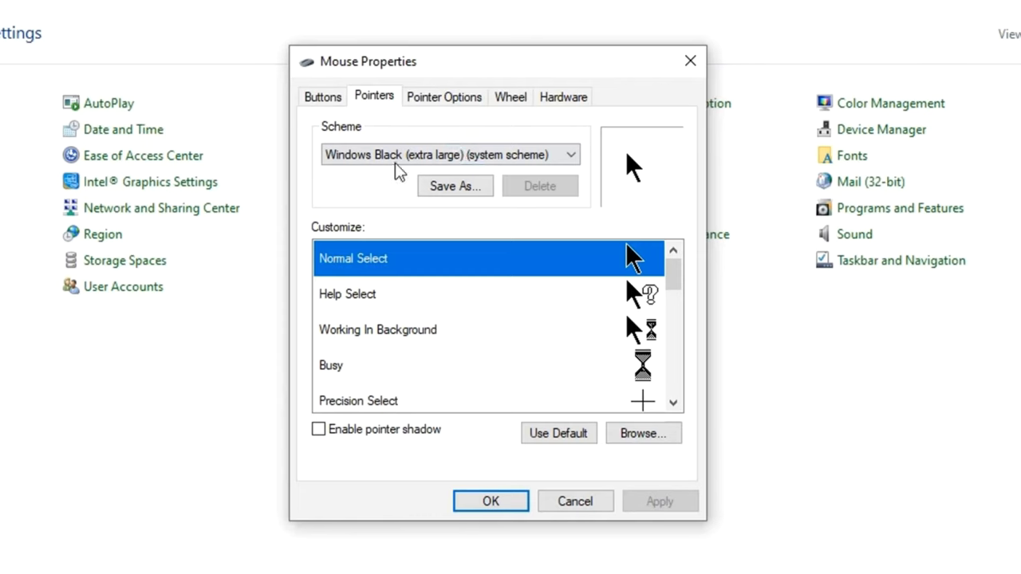
Apply the Windows Black (large) pointer scheme, followed by the regular Windows Black scheme
click(483, 158)
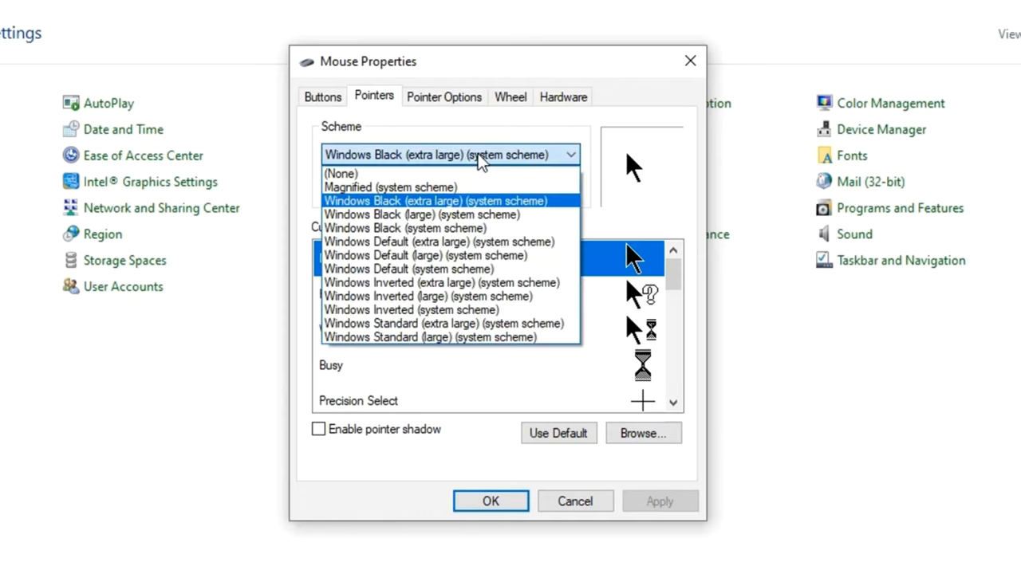
click(384, 218)
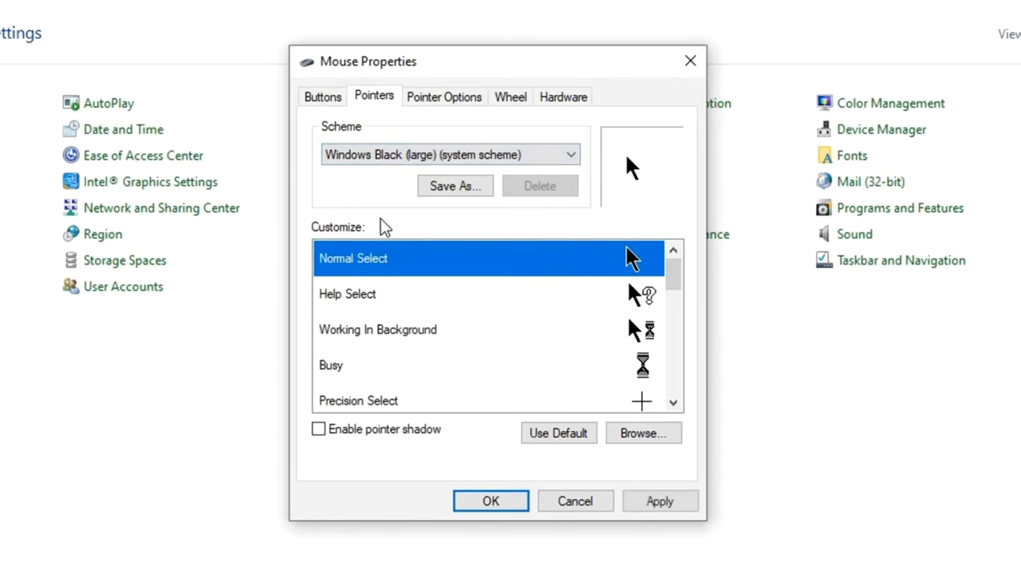
click(646, 507)
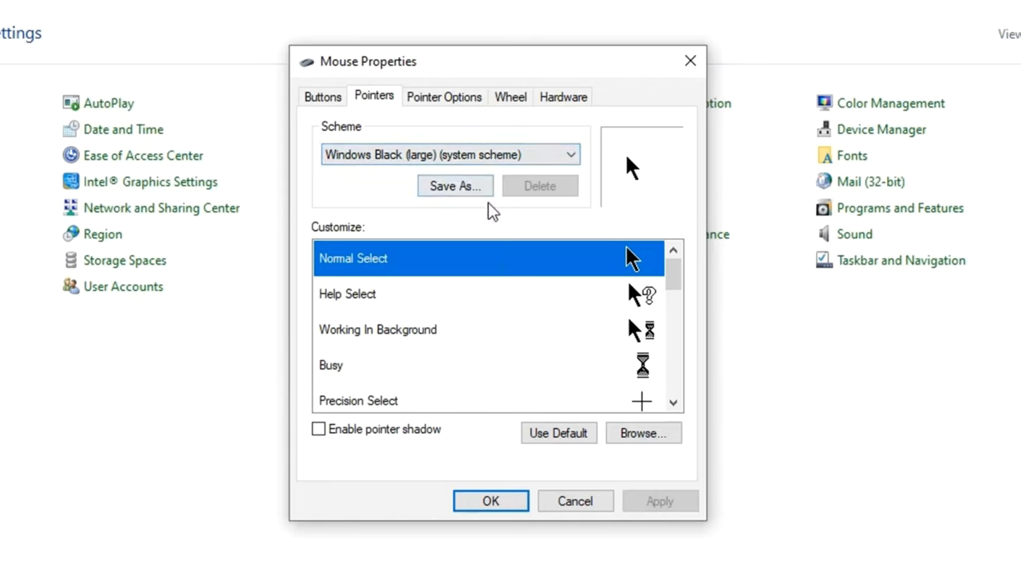
click(578, 160)
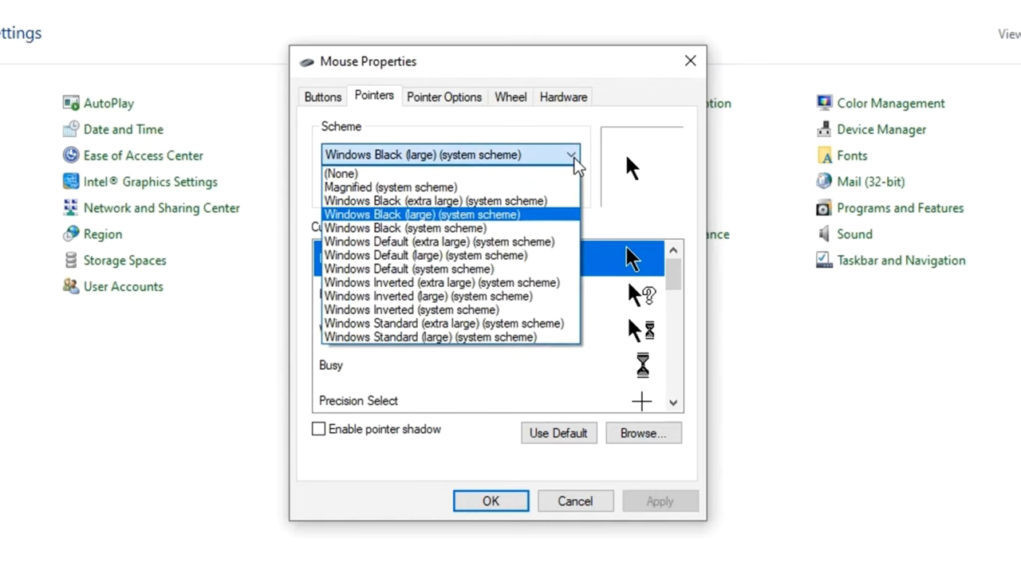
click(419, 229)
click(667, 504)
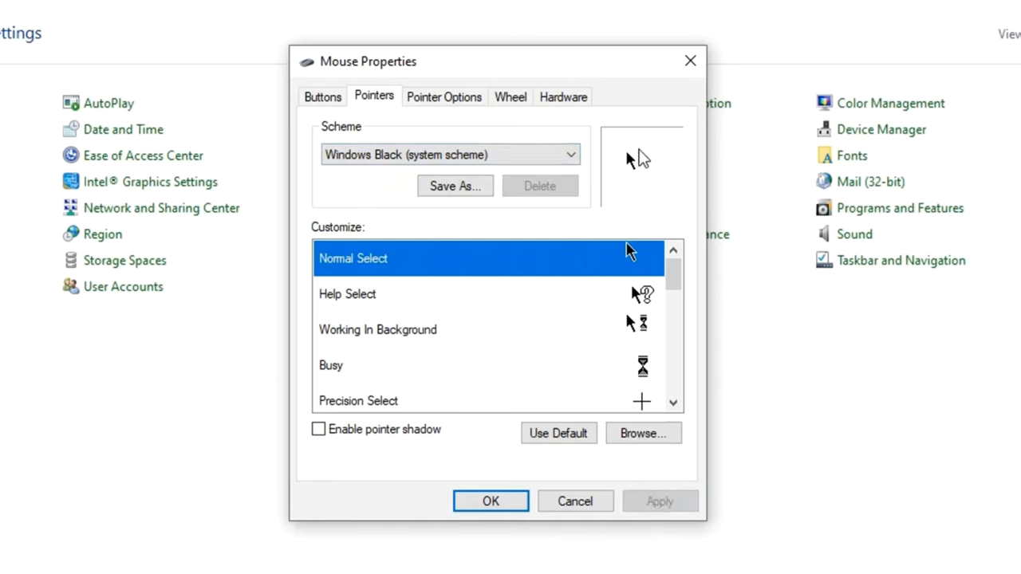
Preview the Windows Standard (large) pointer scheme and apply the Windows Inverted scheme instead
click(479, 160)
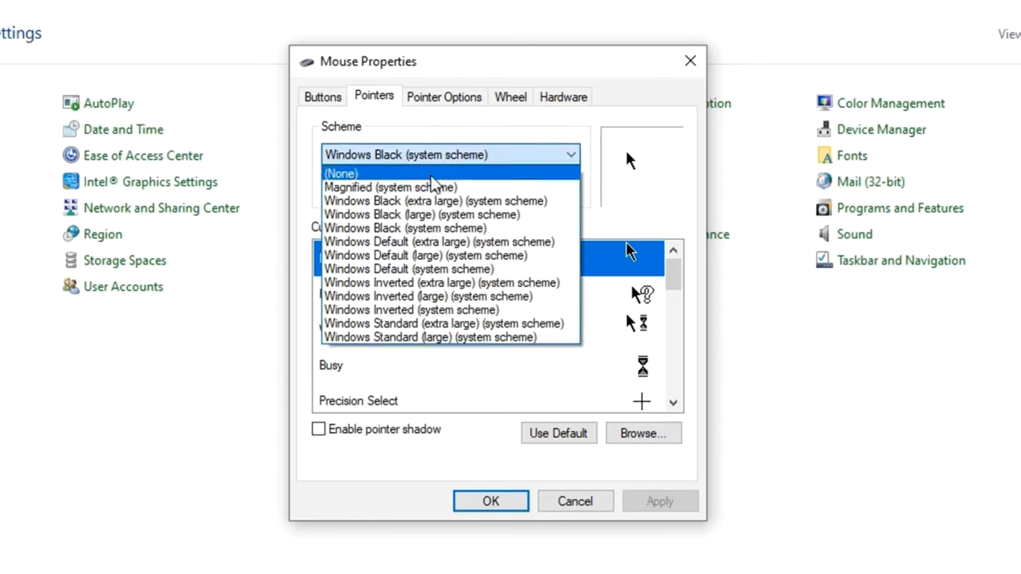
click(397, 338)
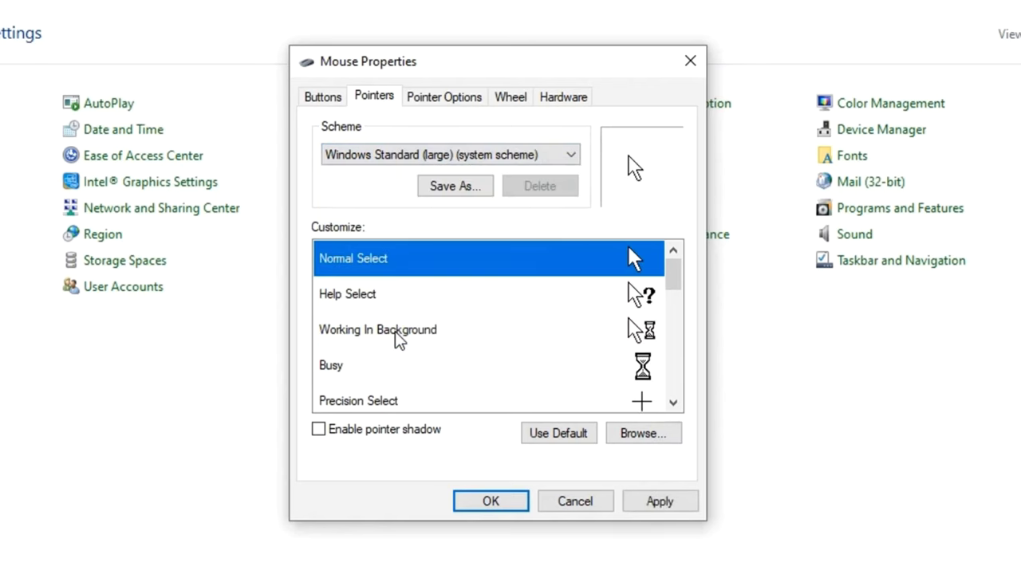
click(509, 158)
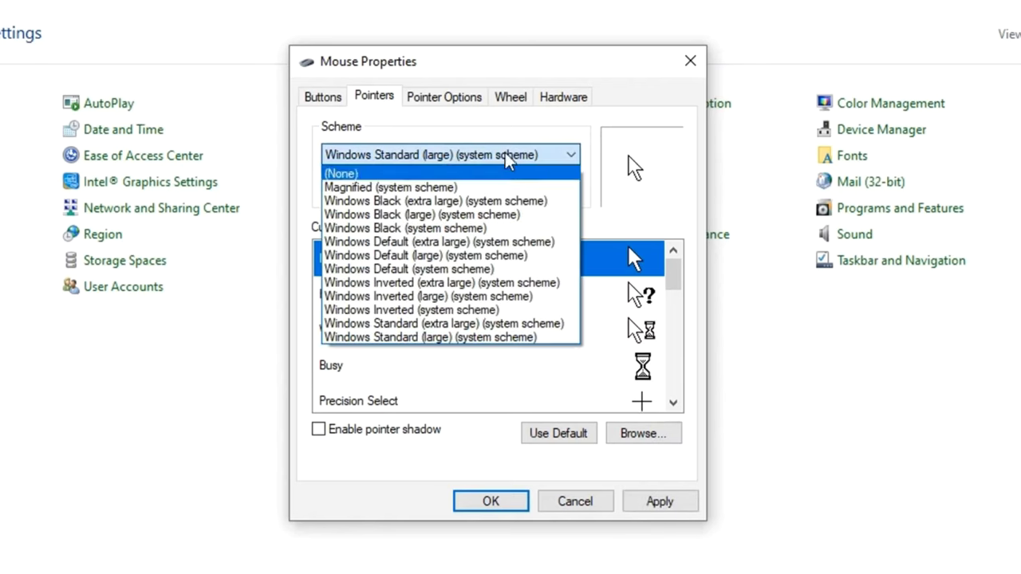
click(479, 312)
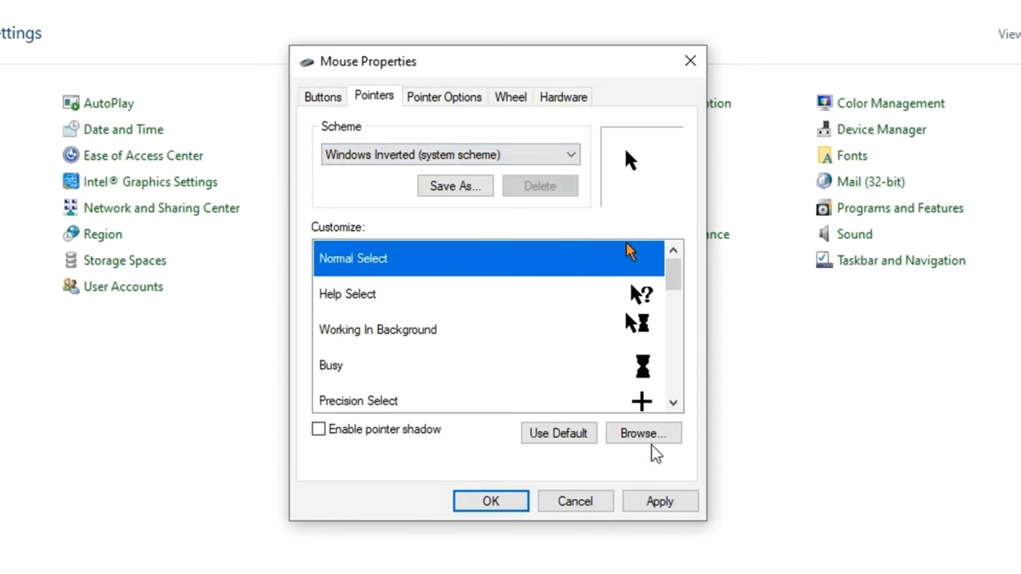
click(667, 507)
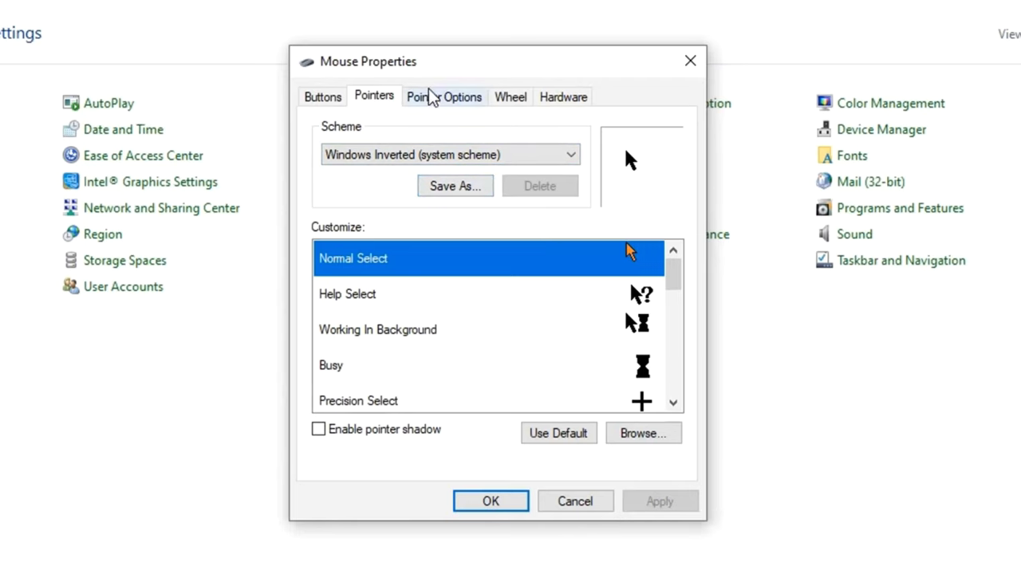
Toggle enhanced pointer precision off and on, and try the slowest pointer speed before setting it to the fastest
click(445, 102)
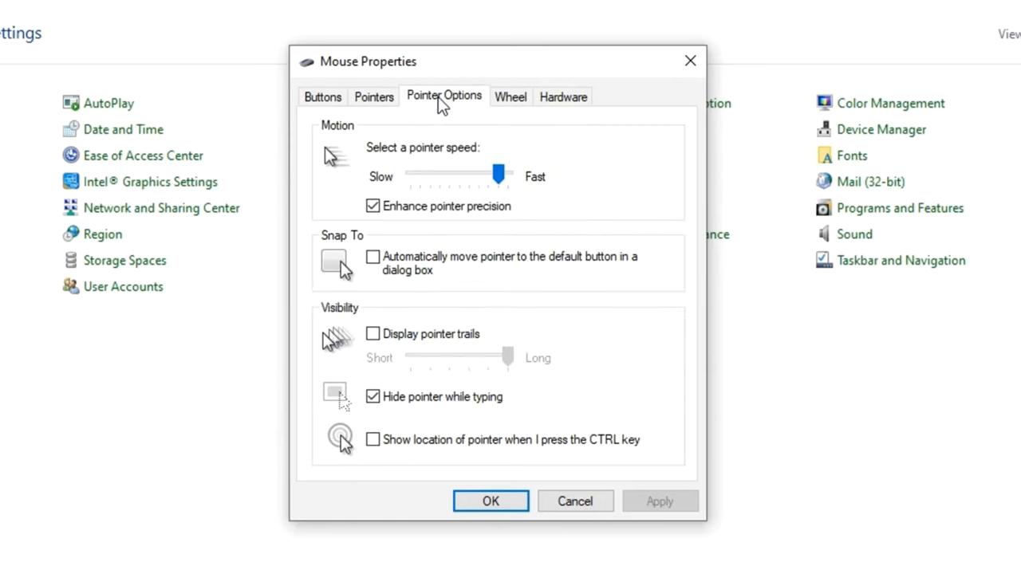
click(373, 207)
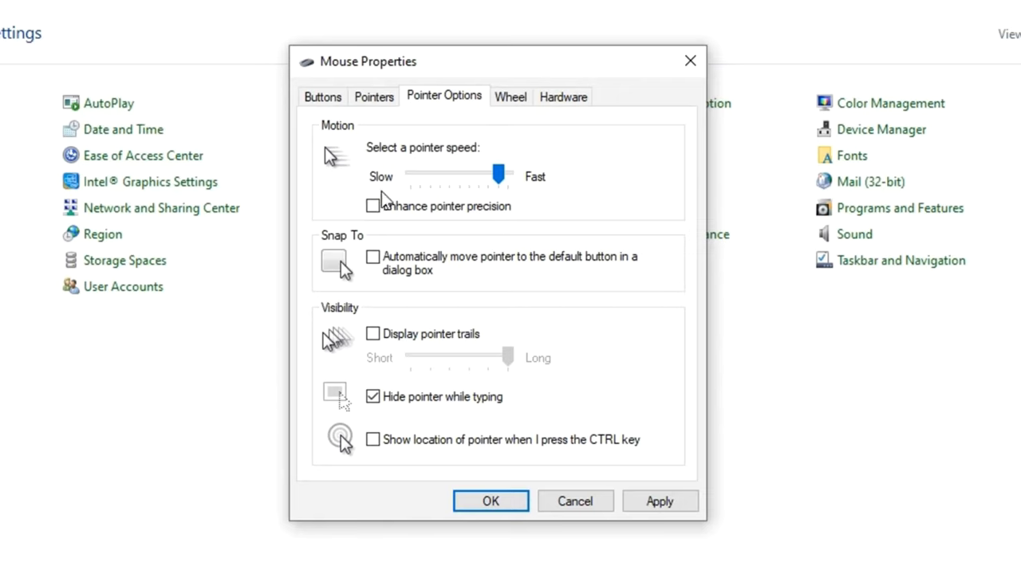
click(372, 208)
drag(500, 172, 413, 181)
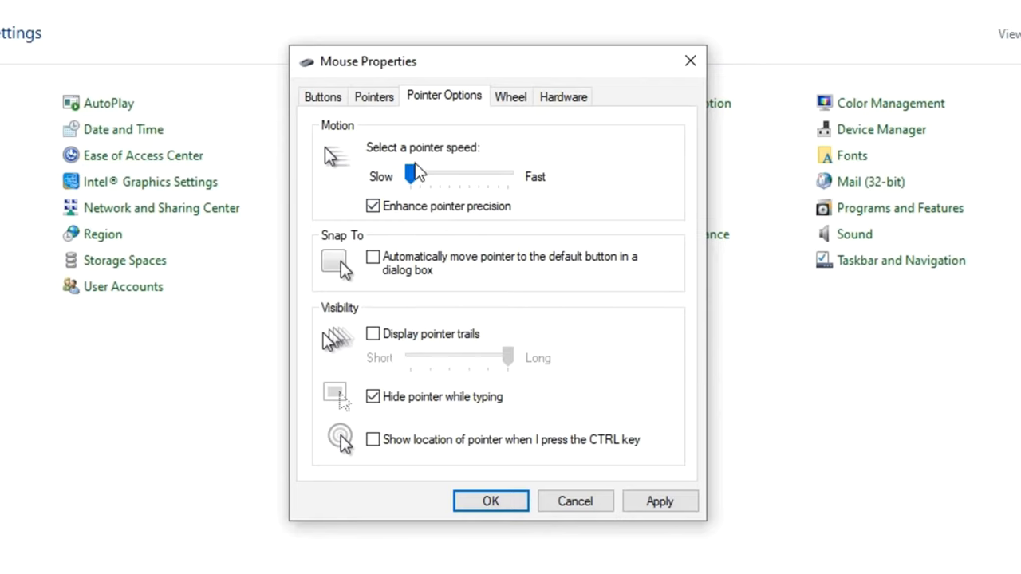
drag(415, 171, 509, 174)
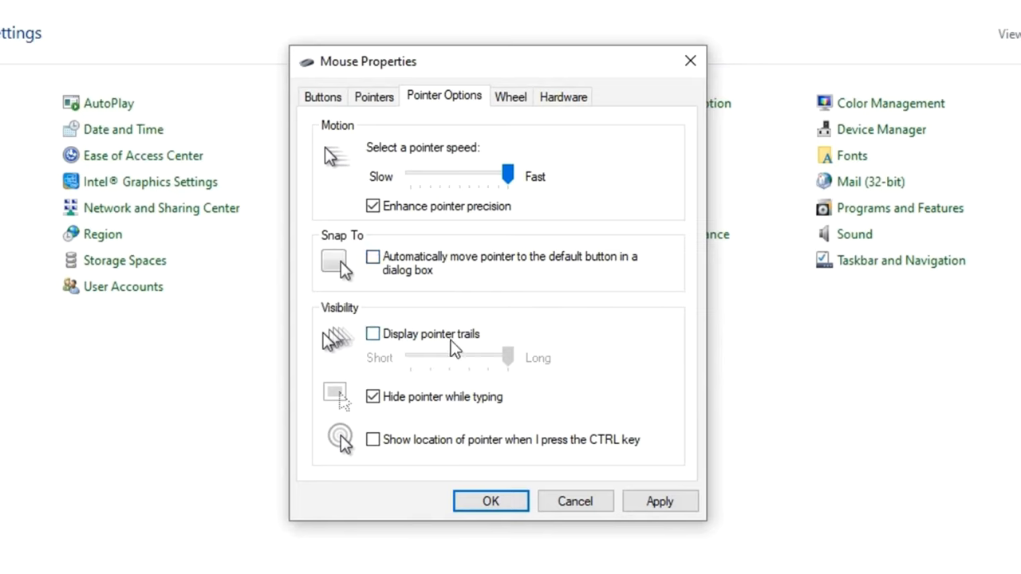
Toggle pointer trails on and off, and do the same for showing the pointer location with the CTRL key
click(375, 336)
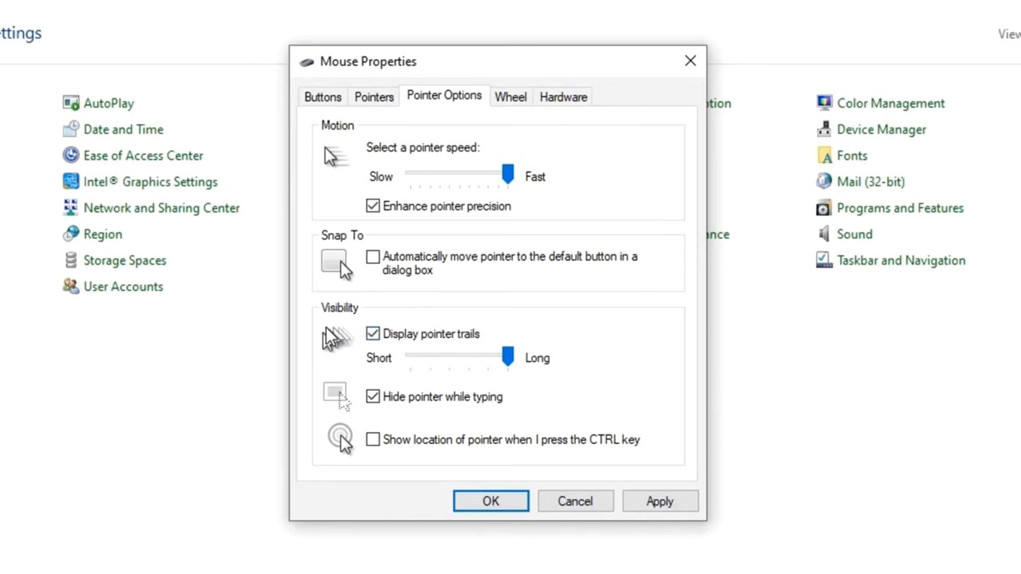
click(373, 335)
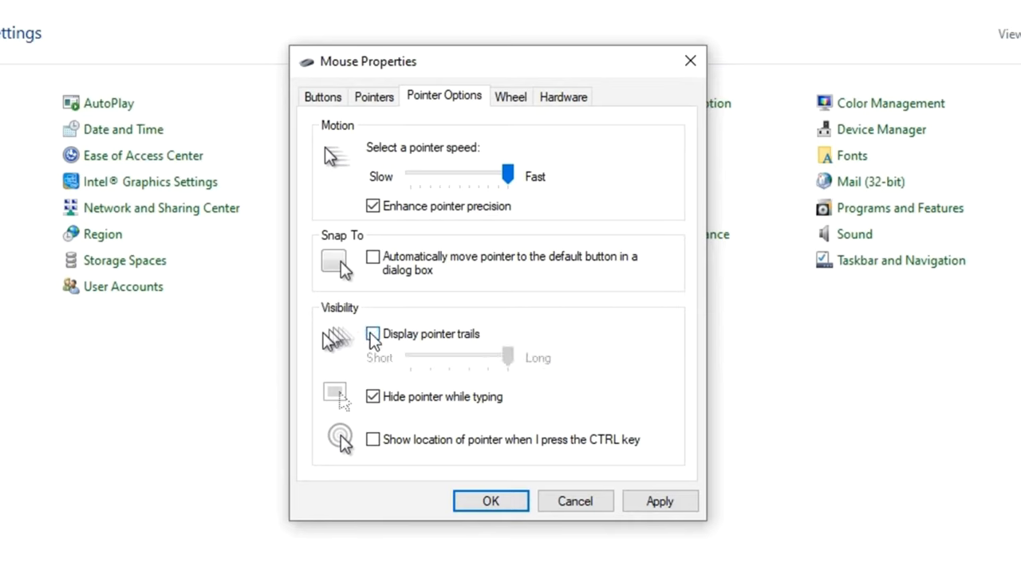
click(373, 440)
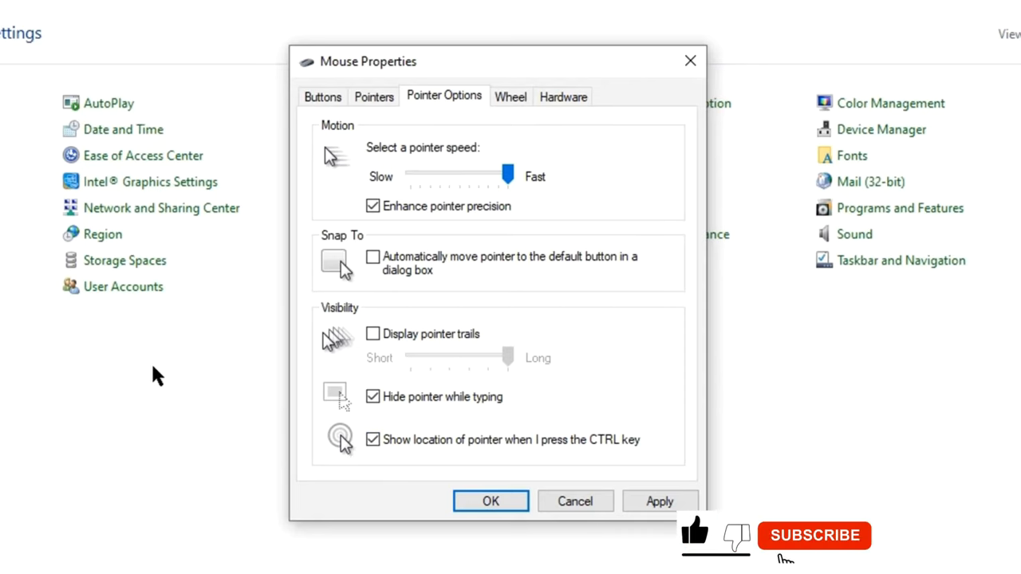
click(374, 442)
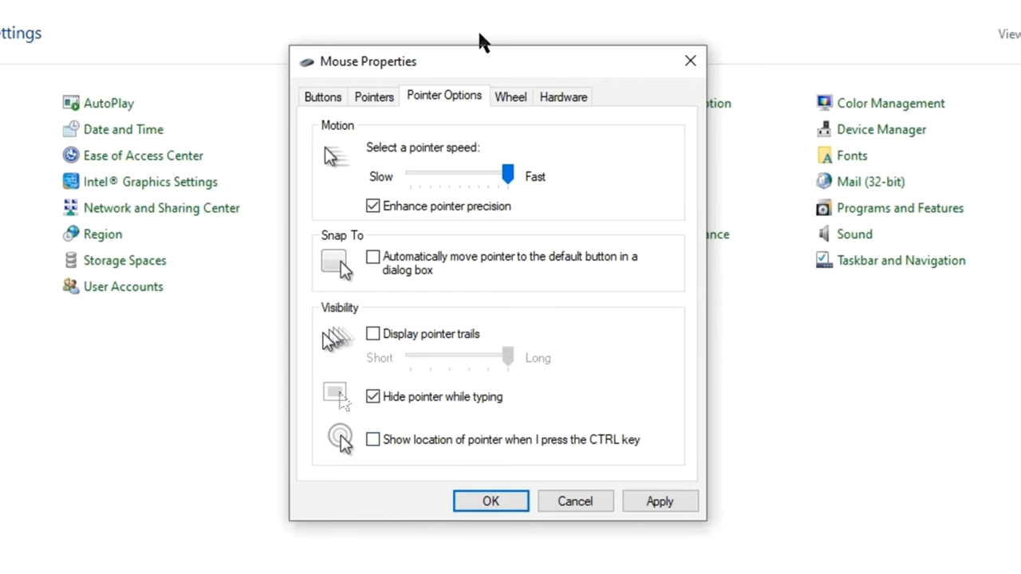
Examine the wheel's vertical and horizontal scrolling settings and the mouse's hardware details
click(509, 97)
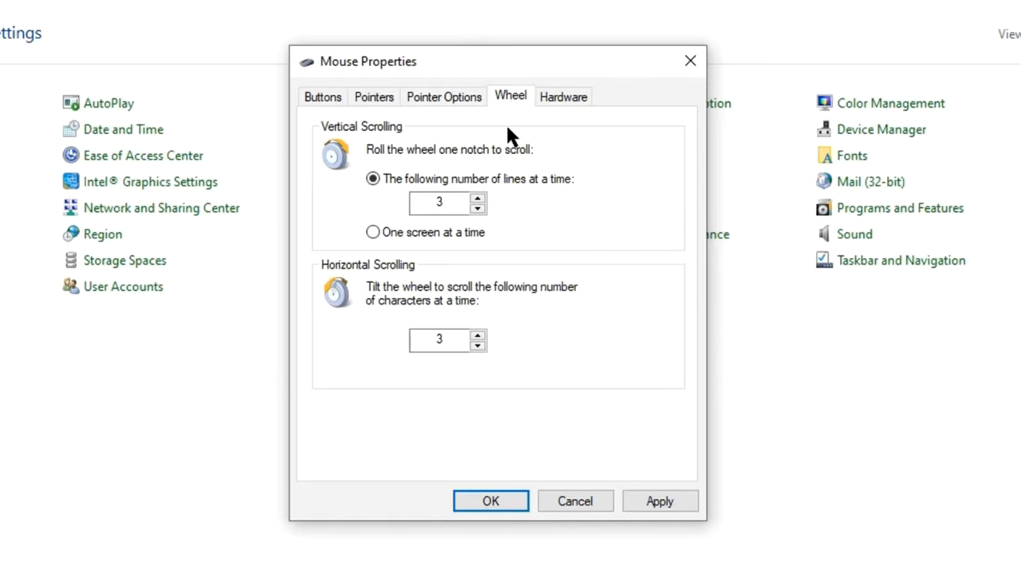
click(556, 97)
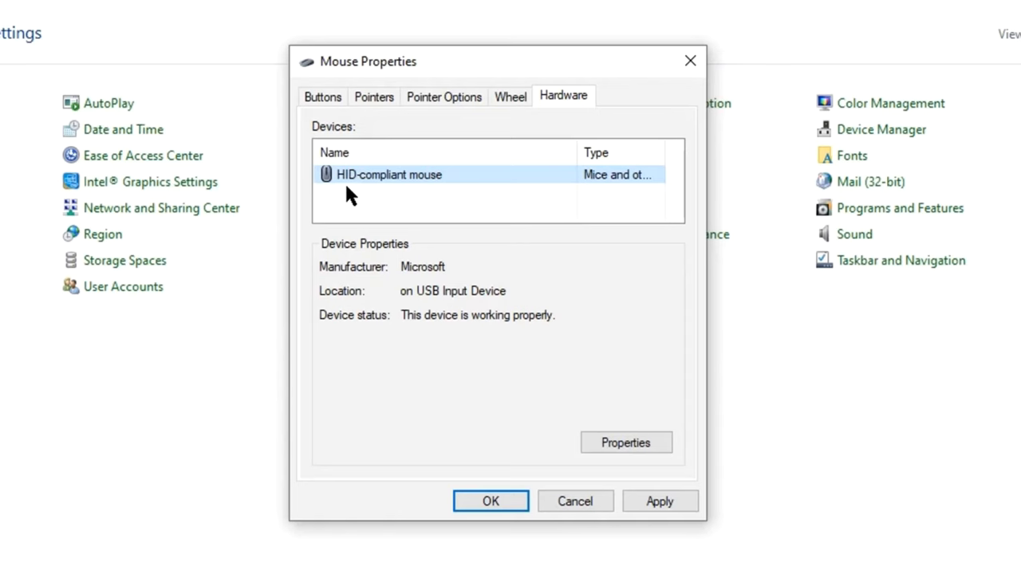
Set the double-click speed to the fastest setting and return to the pointer scheme settings
click(323, 96)
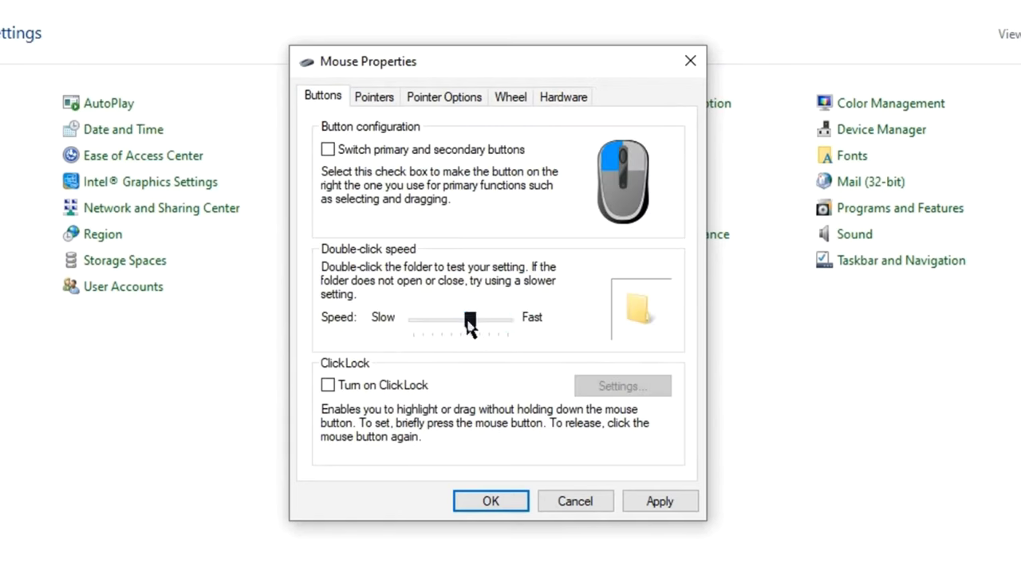
drag(436, 333, 533, 320)
click(379, 97)
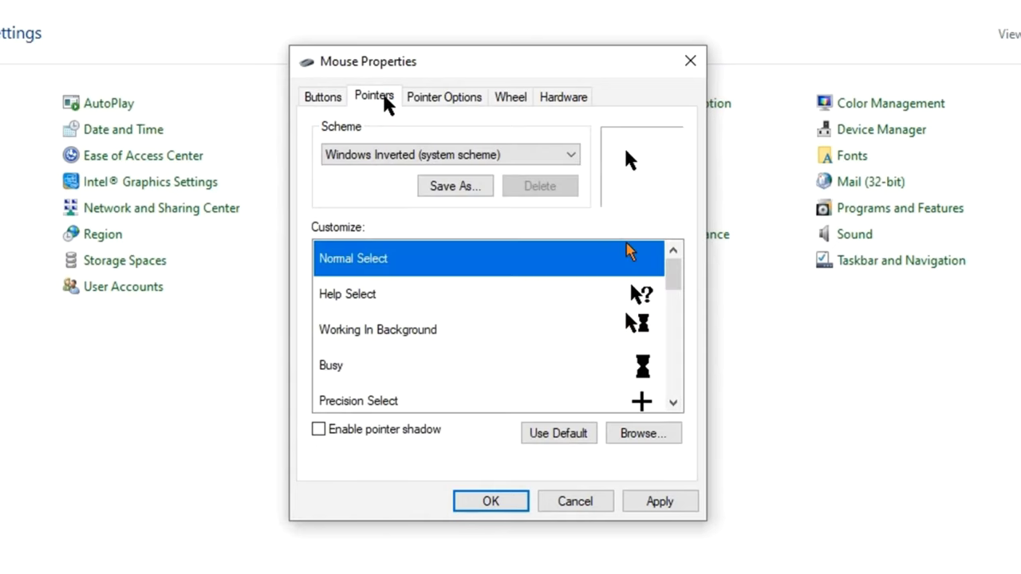